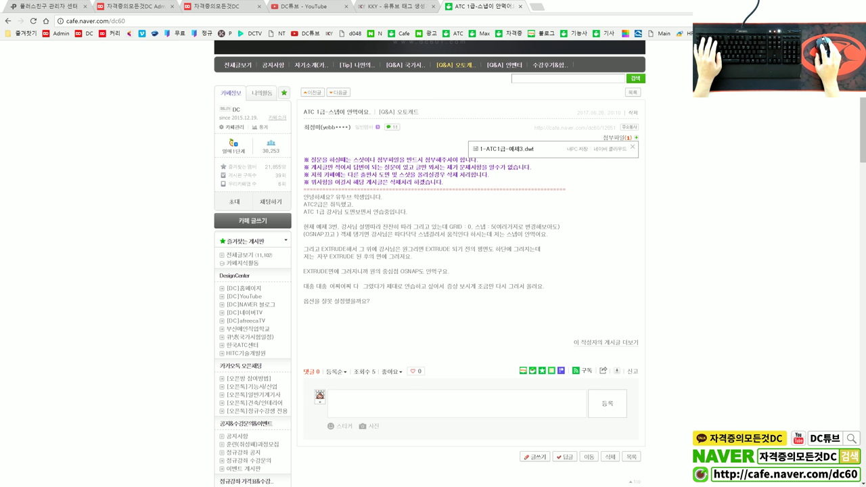
Step: Dismiss the 첨부파일 attachment popup on the Naver Cafe AutoCAD question post
{"action": "left_click", "coordinate": [573, 203]}
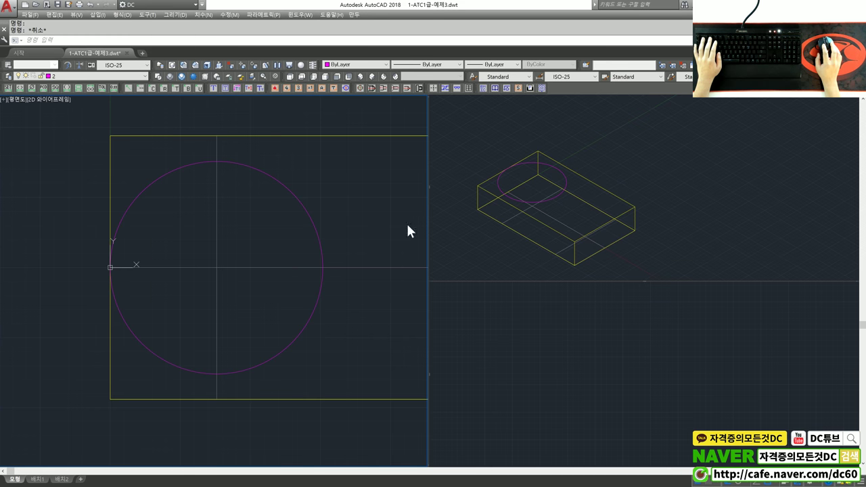
Step: Erase the large circle from the top of the box
{"action": "scroll", "coordinate": [286, 222], "scroll_direction": "down", "scroll_amount": 2}
{"action": "mouse_move", "coordinate": [287, 223]}
{"action": "middle_mouse_down"}
{"action": "mouse_move", "coordinate": [226, 233]}
{"action": "mouse_move", "coordinate": [279, 220]}
{"action": "middle_mouse_up"}
{"action": "key", "text": "Escape"}
{"action": "type", "text": "e"}
{"action": "key", "text": "Return"}
{"action": "left_click", "coordinate": [278, 221]}
Step: Draw a new circle on the box top with the default radius
{"action": "key", "text": "Return"}
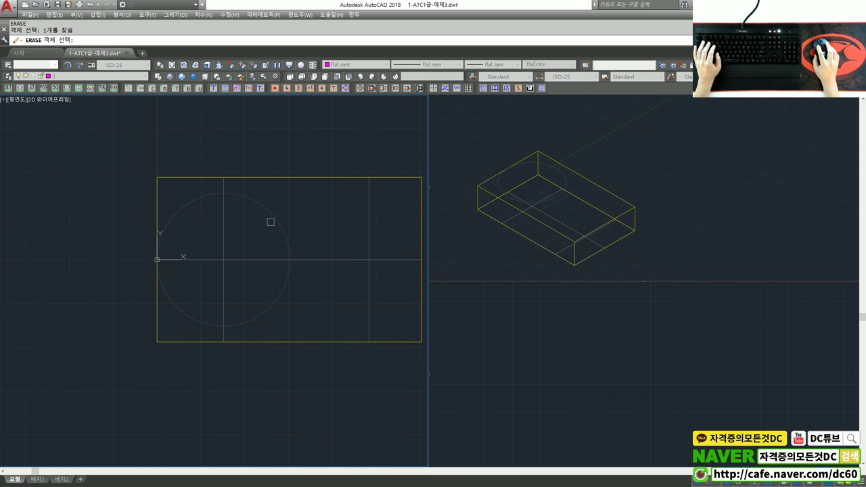
{"action": "type", "text": "c"}
{"action": "key", "text": "Return"}
{"action": "left_click", "coordinate": [268, 243]}
{"action": "key", "text": "Return"}
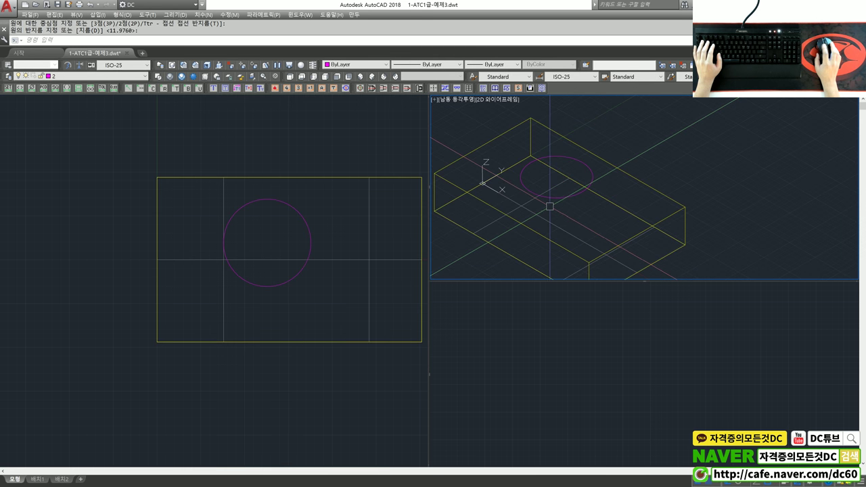
{"action": "type", "text": "ext"}
{"action": "key", "text": "Return"}
{"action": "left_click", "coordinate": [553, 189]}
{"action": "key", "text": "Return"}
{"action": "scroll", "coordinate": [554, 197], "scroll_direction": "up", "scroll_amount": 2}
{"action": "key", "text": "Escape"}
Step: Extrude the new circle into a cylinder at the default height, then erase the cylinder
{"action": "left_click", "coordinate": [575, 368]}
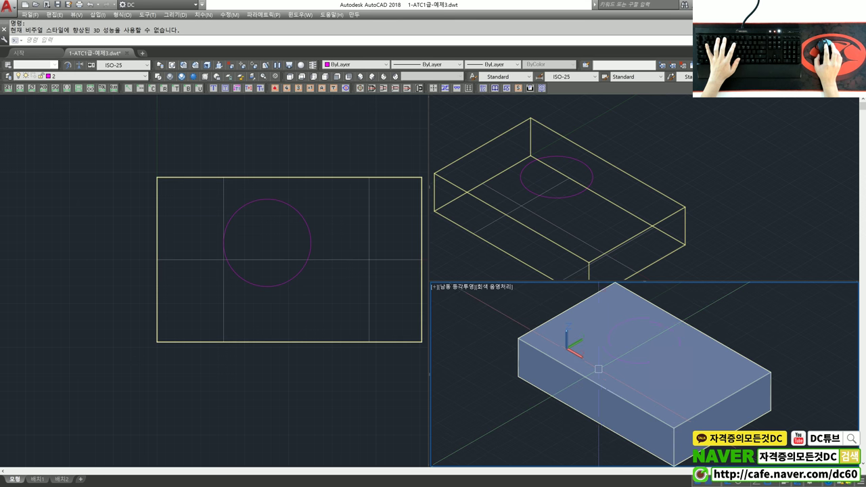
{"action": "left_click", "coordinate": [304, 246]}
{"action": "type", "text": "ext"}
{"action": "key", "text": "Return"}
{"action": "left_click", "coordinate": [310, 236]}
{"action": "key", "text": "Return"}
{"action": "key", "text": "Return"}
{"action": "type", "text": "e"}
{"action": "key", "text": "Return"}
{"action": "left_click", "coordinate": [306, 230]}
{"action": "key", "text": "Return"}
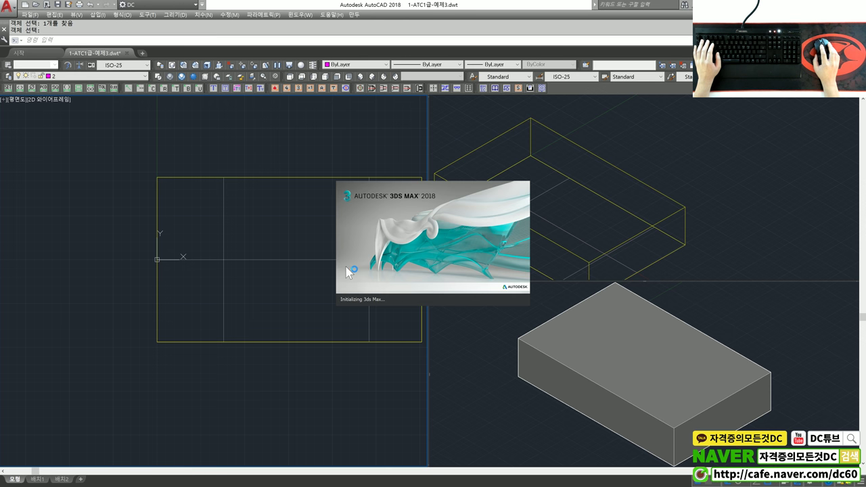
{"action": "middle_click_drag", "start_coordinate": [311, 248], "coordinate": [288, 255]}
{"action": "left_click", "coordinate": [861, 484]}
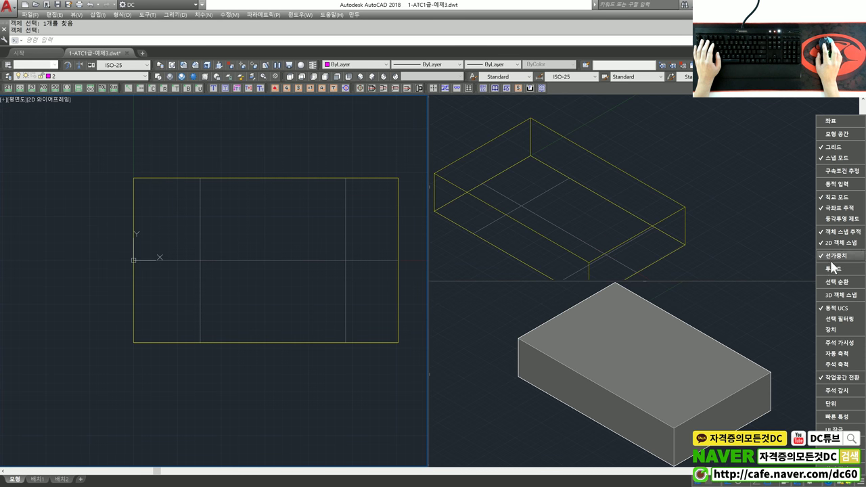
{"action": "left_click", "coordinate": [833, 308]}
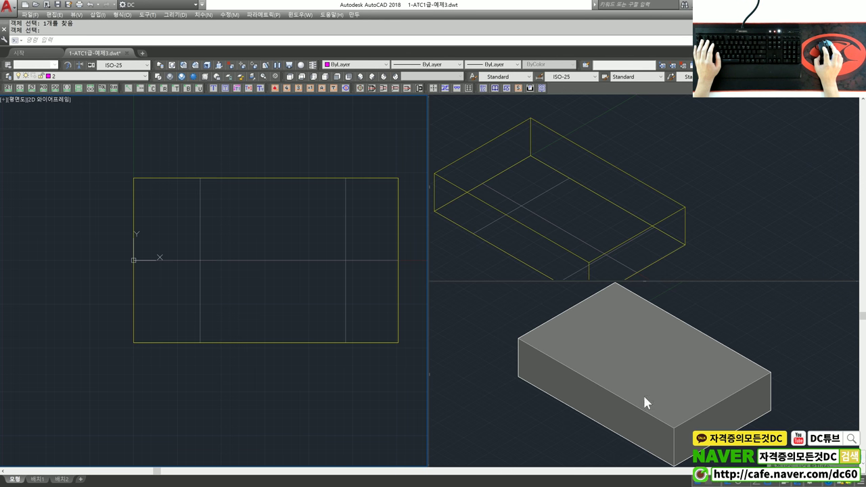
{"action": "key", "text": "Return"}
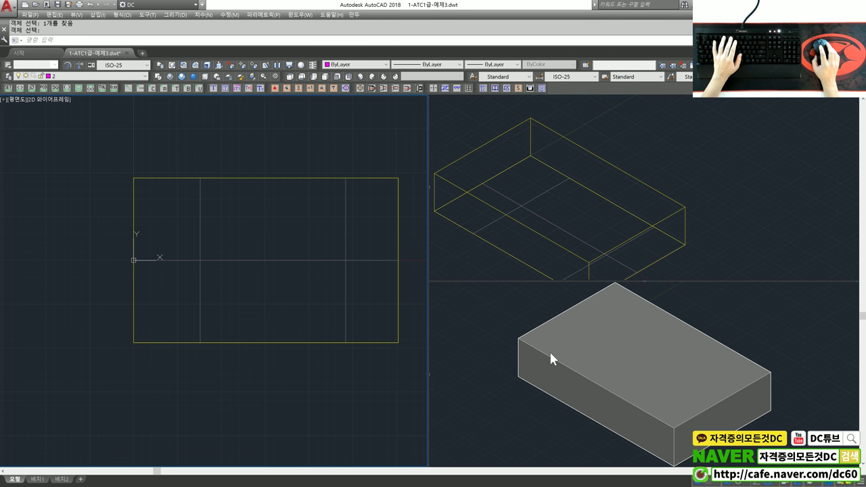
{"action": "left_click", "coordinate": [546, 356]}
{"action": "scroll", "coordinate": [535, 322], "scroll_direction": "down", "scroll_amount": 2}
{"action": "left_click", "coordinate": [609, 369]}
{"action": "key", "text": "Escape"}
{"action": "type", "text": "c"}
{"action": "key", "text": "Return"}
{"action": "scroll", "coordinate": [410, 314], "scroll_direction": "up", "scroll_amount": 3}
{"action": "left_click", "coordinate": [437, 287]}
{"action": "left_click", "coordinate": [444, 300]}
{"action": "type", "text": "ext"}
{"action": "key", "text": "Return"}
{"action": "left_click", "coordinate": [447, 308]}
{"action": "key", "text": "Return"}
{"action": "left_click", "coordinate": [542, 344]}
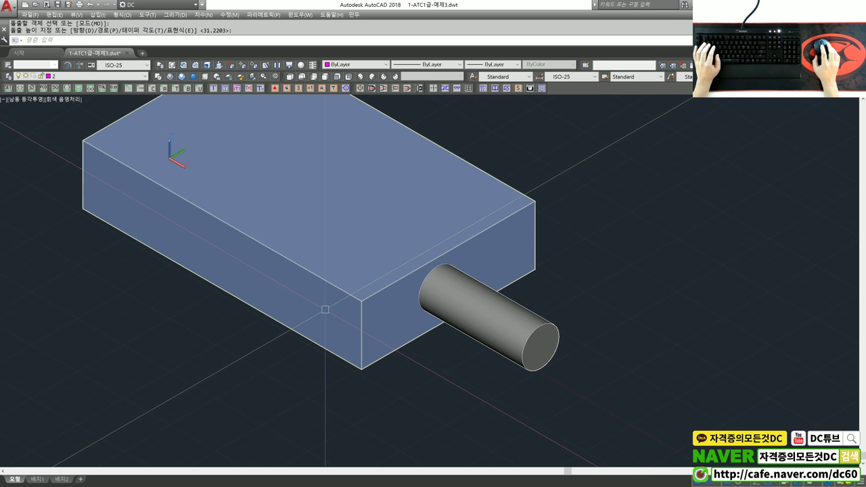
{"action": "key", "text": "Return"}
{"action": "left_click", "coordinate": [331, 326]}
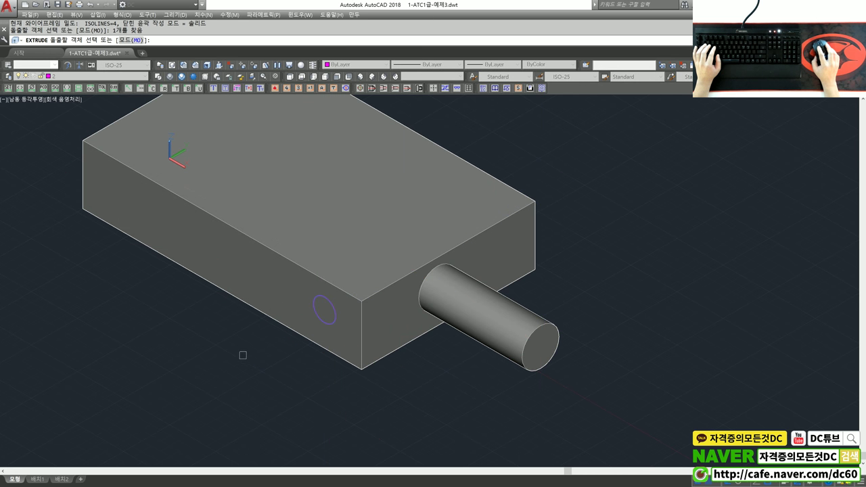
{"action": "key", "text": "Return"}
{"action": "left_click", "coordinate": [323, 342]}
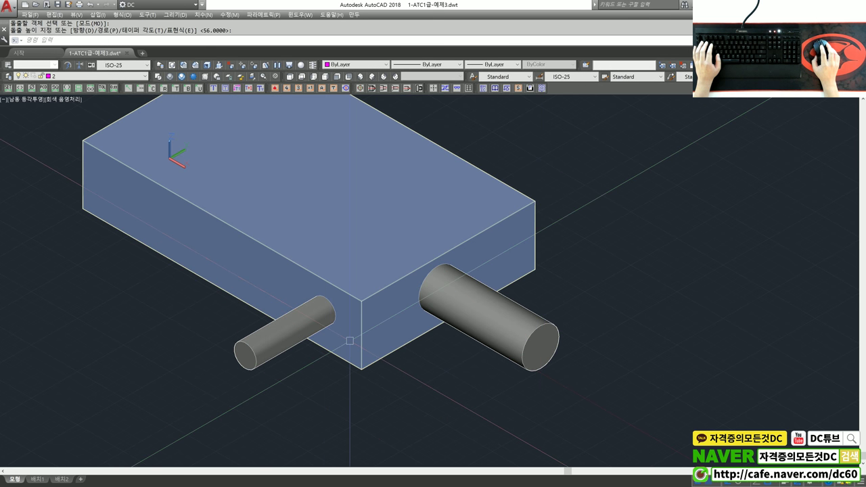
{"action": "type", "text": "vt"}
{"action": "key", "text": "Return"}
{"action": "type", "text": "e"}
{"action": "key", "text": "Return"}
{"action": "left_click", "coordinate": [595, 396]}
{"action": "key", "text": "Return"}
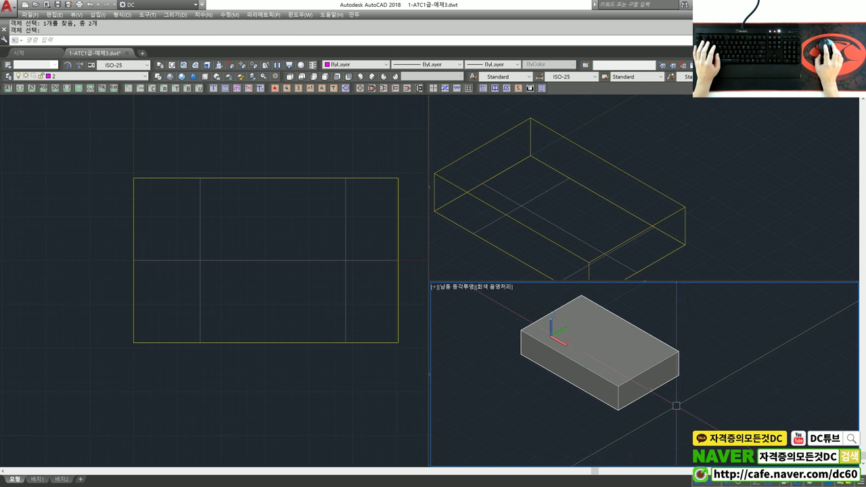
{"action": "left_click", "coordinate": [290, 277]}
{"action": "type", "text": "c"}
{"action": "key", "text": "Return"}
{"action": "left_click", "coordinate": [252, 251]}
{"action": "key", "text": "Escape"}
{"action": "middle_click_drag", "start_coordinate": [242, 285], "coordinate": [253, 283]}
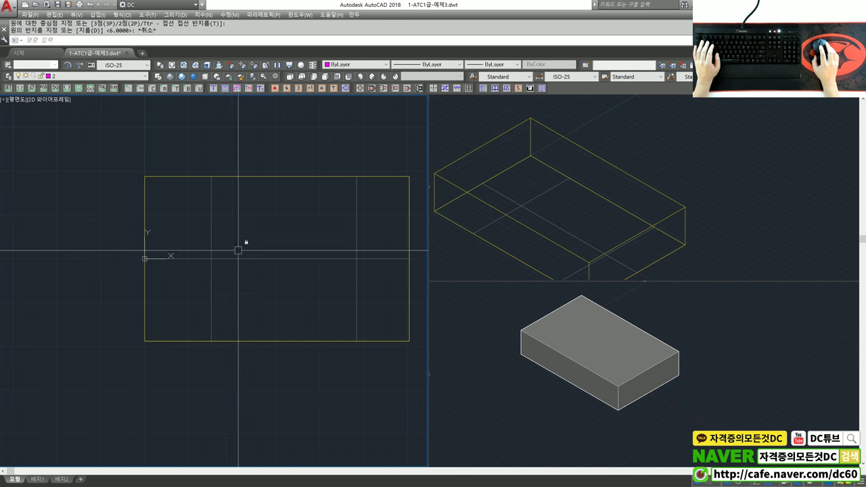
{"action": "scroll", "coordinate": [216, 258], "scroll_direction": "up", "scroll_amount": 1}
{"action": "scroll", "coordinate": [186, 264], "scroll_direction": "down", "scroll_amount": 1}
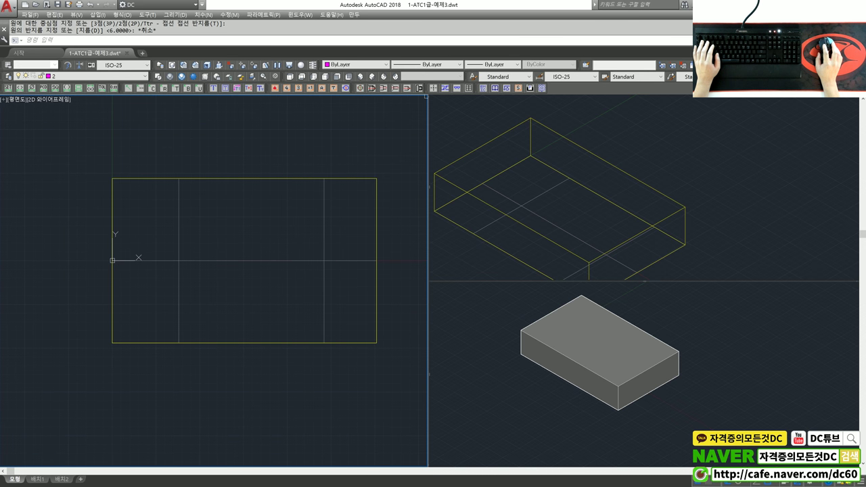
{"action": "left_click", "coordinate": [226, 256]}
{"action": "key", "text": "Escape"}
{"action": "scroll", "coordinate": [192, 261], "scroll_direction": "up", "scroll_amount": 2}
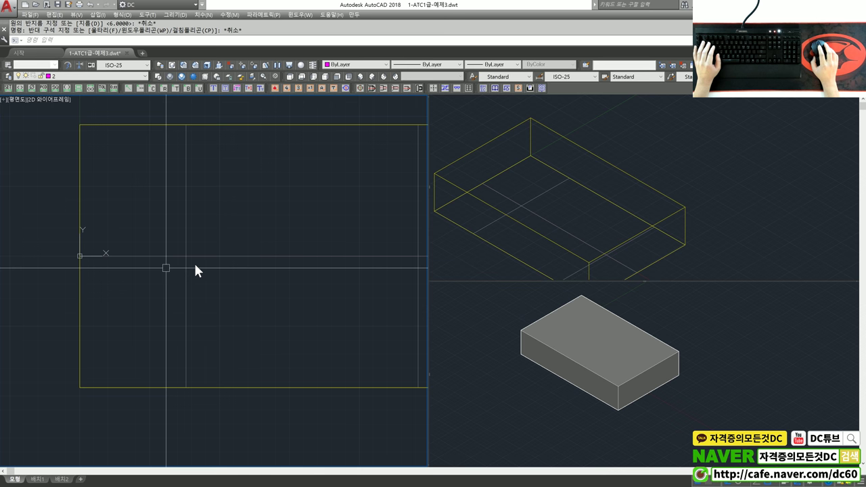
{"action": "type", "text": "c"}
{"action": "key", "text": "Return"}
{"action": "scroll", "coordinate": [201, 255], "scroll_direction": "down", "scroll_amount": 2}
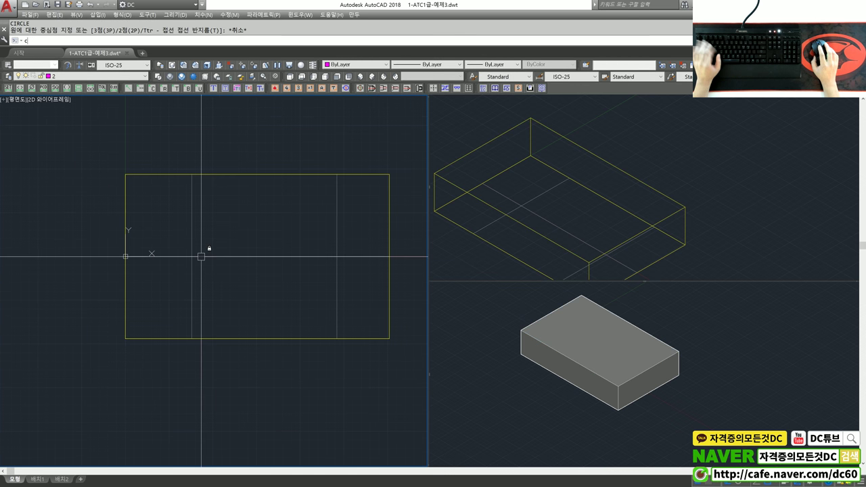
{"action": "key", "text": "Escape"}
{"action": "key", "text": "Escape"}
{"action": "key", "text": "Return"}
{"action": "left_click", "coordinate": [125, 255]}
{"action": "key", "text": "Escape"}
{"action": "key", "text": "F3"}
{"action": "type", "text": "c"}
{"action": "key", "text": "Return"}
{"action": "left_click", "coordinate": [232, 257]}
{"action": "type", "text": "10"}
{"action": "key", "text": "Return"}
{"action": "type", "text": "e"}
{"action": "key", "text": "Return"}
{"action": "left_click", "coordinate": [226, 282]}
{"action": "key", "text": "Return"}
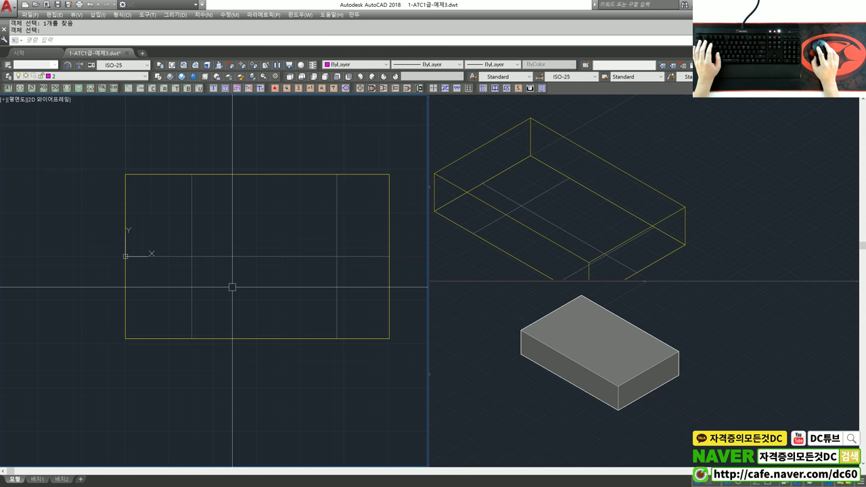
{"action": "type", "text": "c"}
{"action": "key", "text": "Return"}
{"action": "left_click", "coordinate": [236, 256]}
{"action": "left_click", "coordinate": [267, 281]}
{"action": "scroll", "coordinate": [561, 251], "scroll_direction": "up", "scroll_amount": 3}
{"action": "scroll", "coordinate": [557, 251], "scroll_direction": "up", "scroll_amount": 2}
{"action": "scroll", "coordinate": [572, 226], "scroll_direction": "down", "scroll_amount": 1}
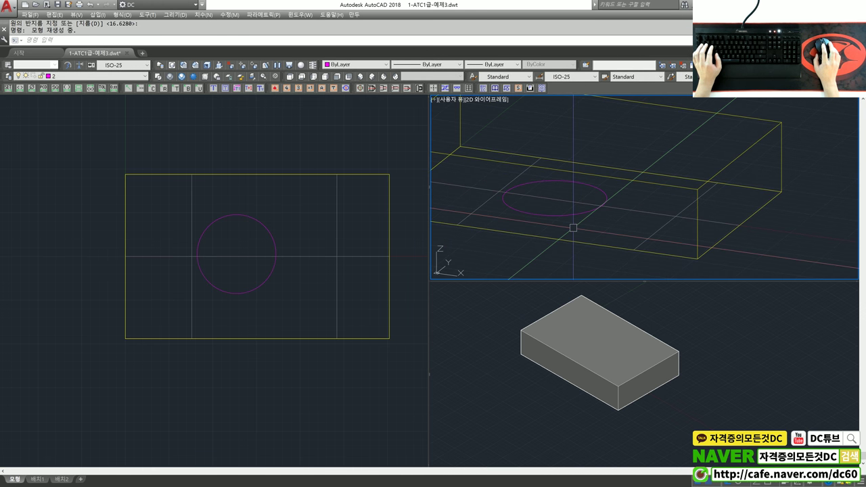
{"action": "left_click", "coordinate": [263, 277]}
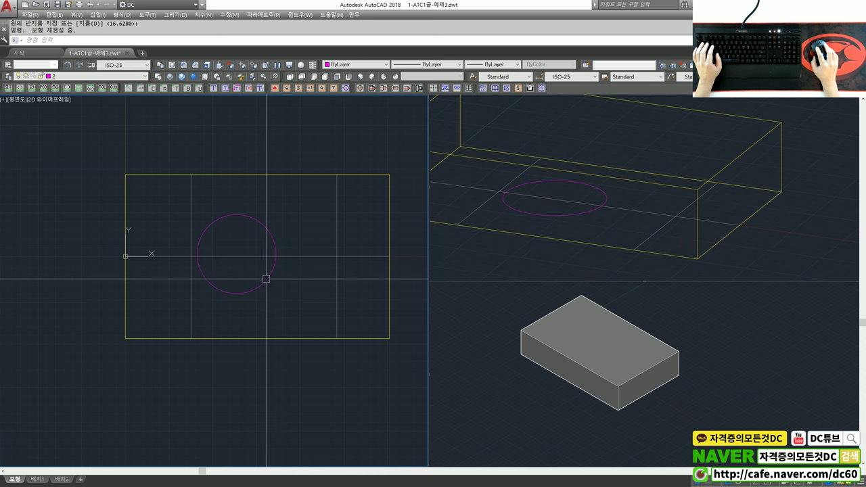
{"action": "type", "text": "e"}
{"action": "key", "text": "Return"}
{"action": "left_click", "coordinate": [262, 284]}
{"action": "key", "text": "Return"}
{"action": "type", "text": "c"}
{"action": "key", "text": "Return"}
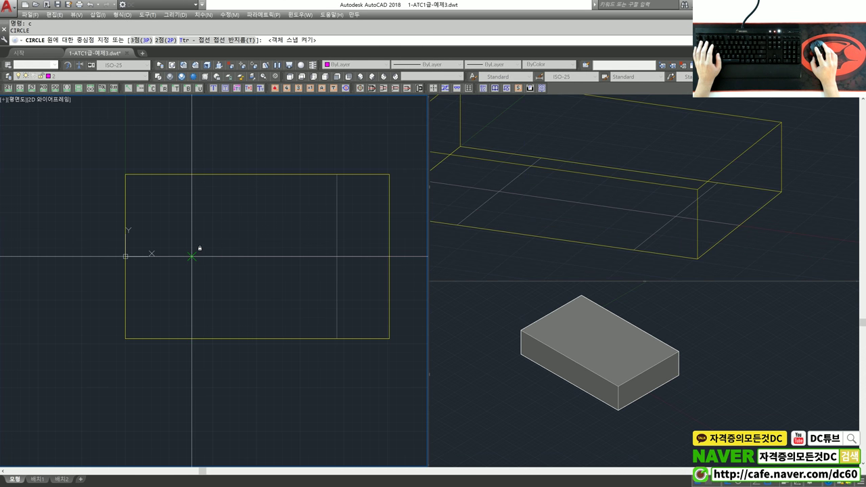
{"action": "left_click", "coordinate": [192, 256]}
{"action": "key", "text": "Return"}
{"action": "left_click", "coordinate": [586, 222]}
{"action": "scroll", "coordinate": [585, 221], "scroll_direction": "down", "scroll_amount": 2}
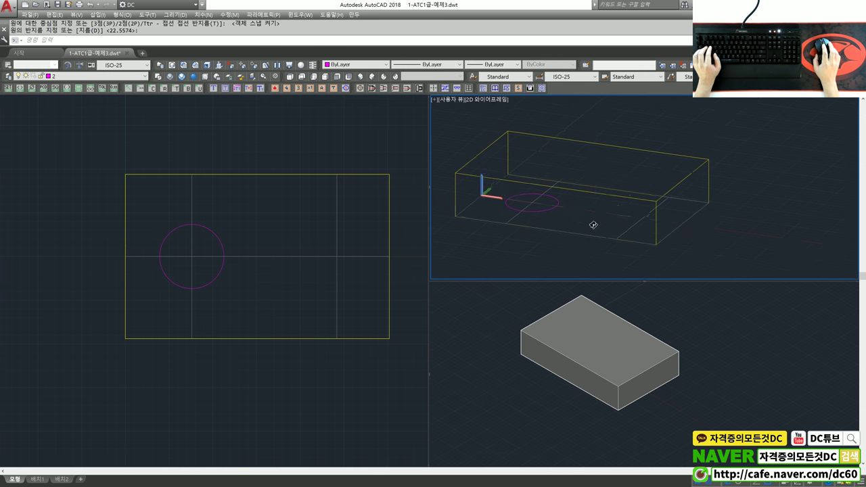
{"action": "key", "text": "Return"}
{"action": "left_click", "coordinate": [291, 253]}
{"action": "left_click", "coordinate": [125, 255]}
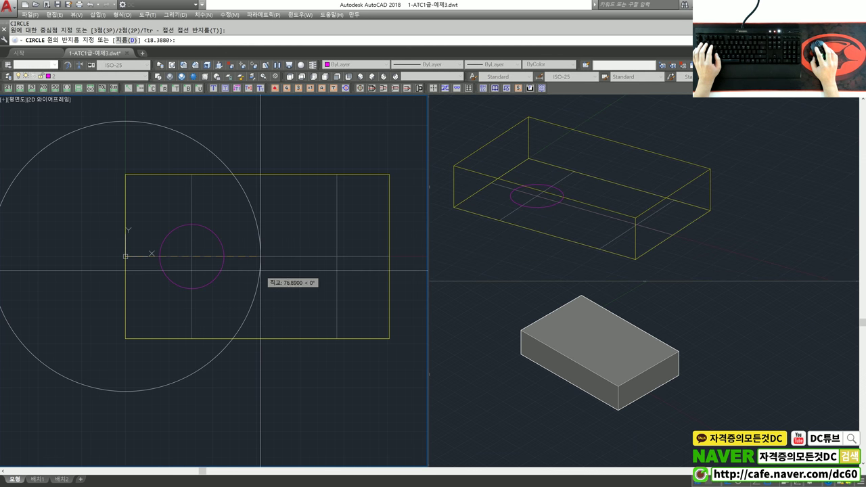
{"action": "key", "text": "Escape"}
{"action": "key", "text": "Return"}
{"action": "left_click", "coordinate": [126, 256]}
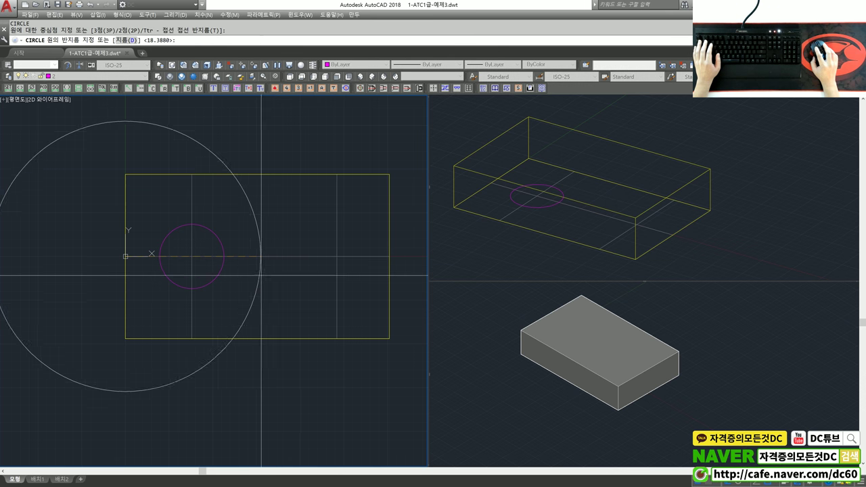
{"action": "left_click", "coordinate": [269, 275]}
{"action": "type", "text": "e"}
{"action": "key", "text": "Return"}
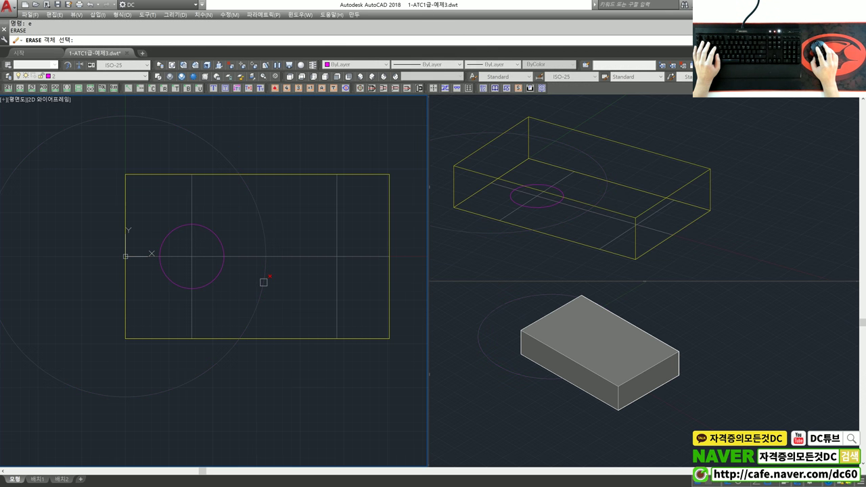
{"action": "left_click", "coordinate": [284, 294]}
{"action": "left_click", "coordinate": [234, 280]}
{"action": "key", "text": "Return"}
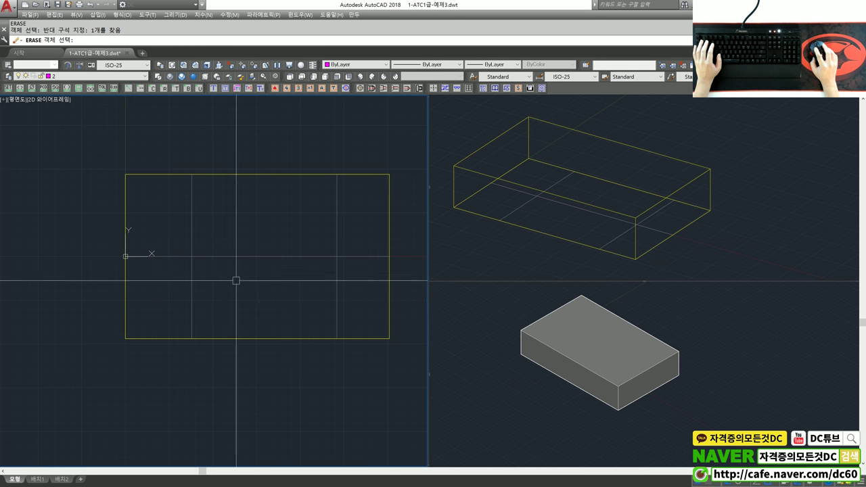
{"action": "scroll", "coordinate": [284, 250], "scroll_direction": "up", "scroll_amount": 2}
{"action": "scroll", "coordinate": [243, 251], "scroll_direction": "up", "scroll_amount": 2}
Step: Turn grid snapping on with F9 and set the snap spacing to 1
{"action": "scroll", "coordinate": [223, 253], "scroll_direction": "up", "scroll_amount": 2}
{"action": "scroll", "coordinate": [264, 261], "scroll_direction": "down", "scroll_amount": 1}
{"action": "key", "text": "Escape"}
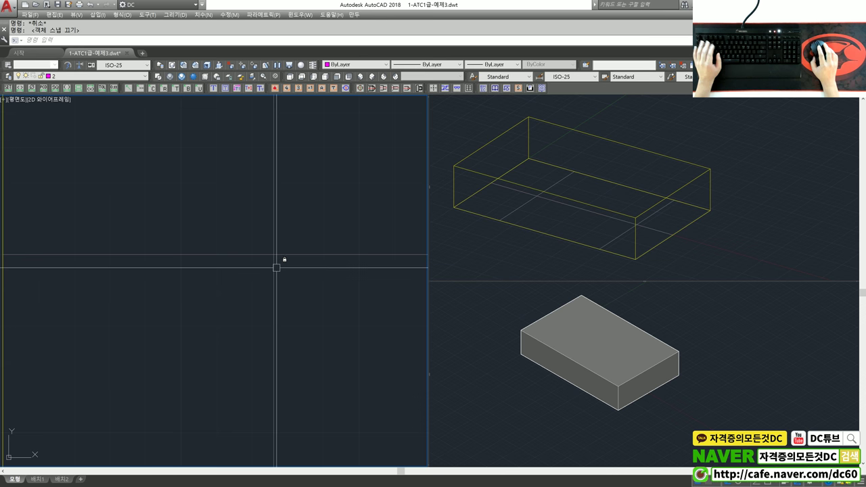
{"action": "type", "text": "c"}
{"action": "key", "text": "Return"}
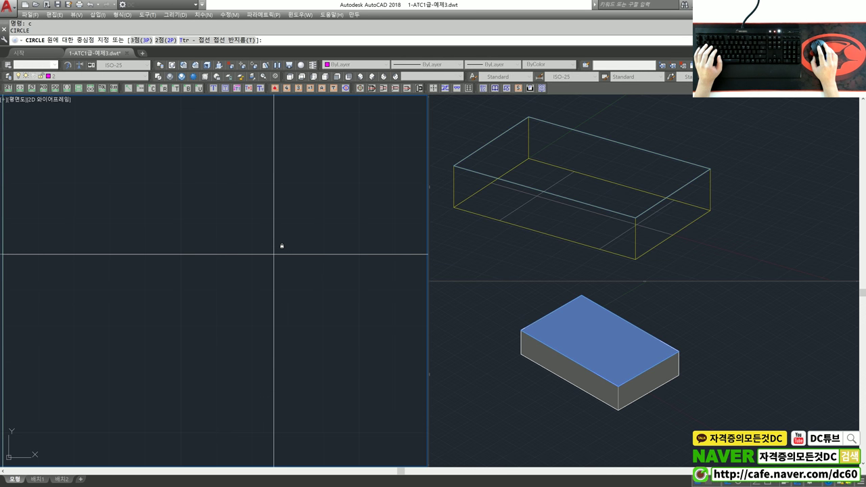
{"action": "scroll", "coordinate": [274, 254], "scroll_direction": "down", "scroll_amount": 3}
{"action": "key", "text": "Escape"}
{"action": "key", "text": "Escape"}
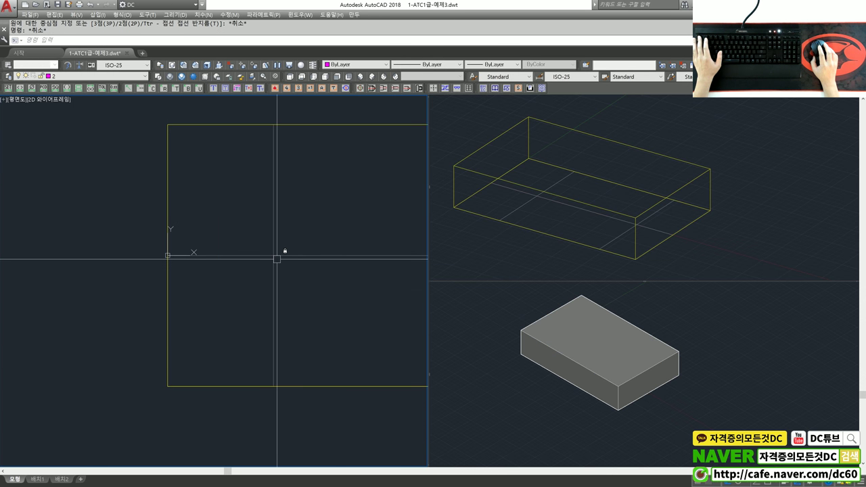
{"action": "key", "text": "F9"}
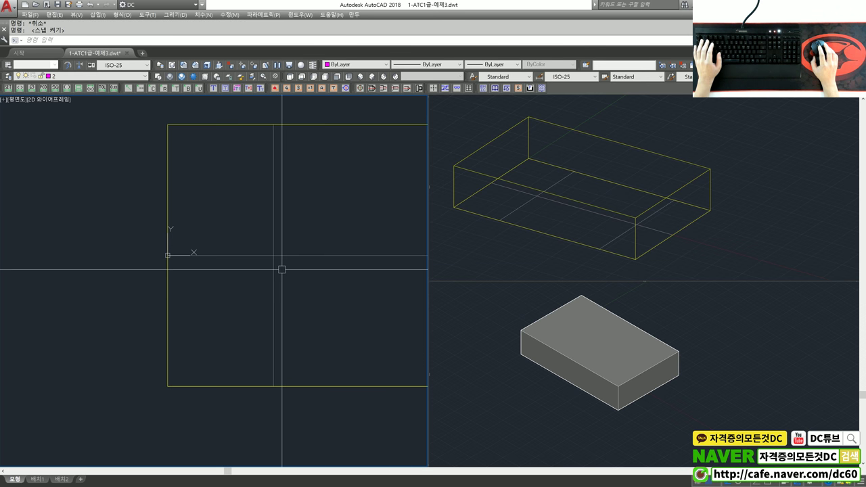
{"action": "scroll", "coordinate": [281, 269], "scroll_direction": "up", "scroll_amount": 2}
{"action": "type", "text": "c"}
{"action": "key", "text": "Return"}
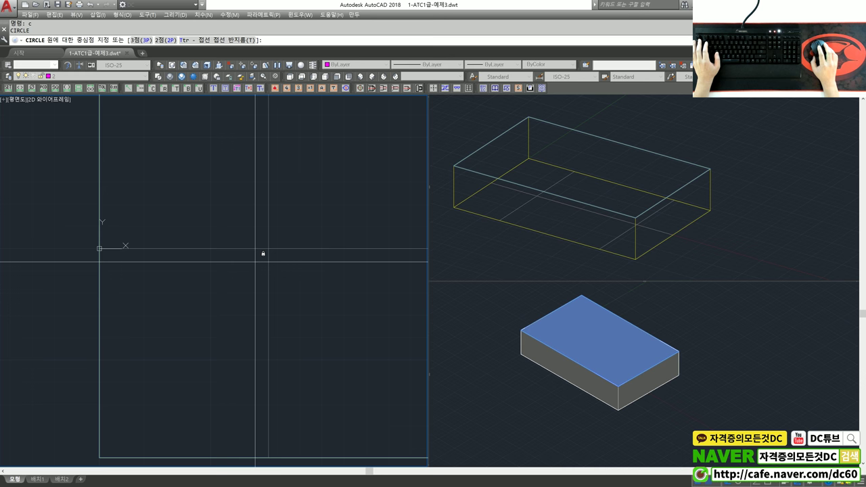
{"action": "key", "text": "Escape"}
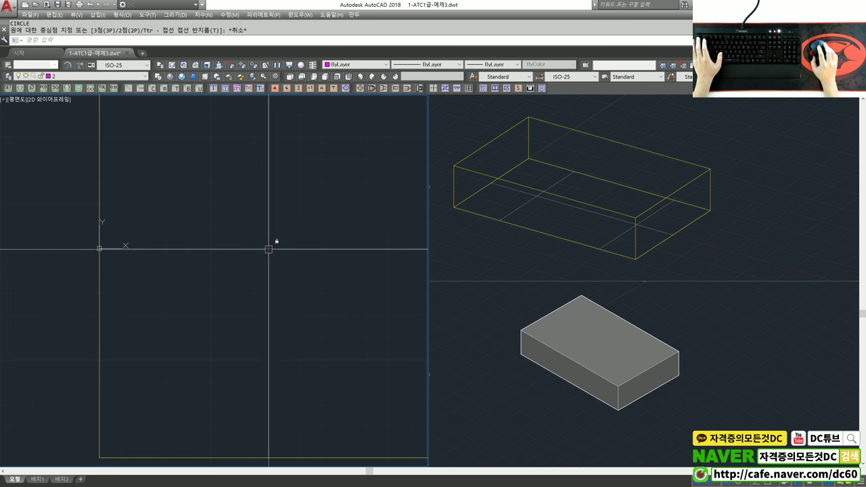
{"action": "type", "text": "sn"}
{"action": "key", "text": "Return"}
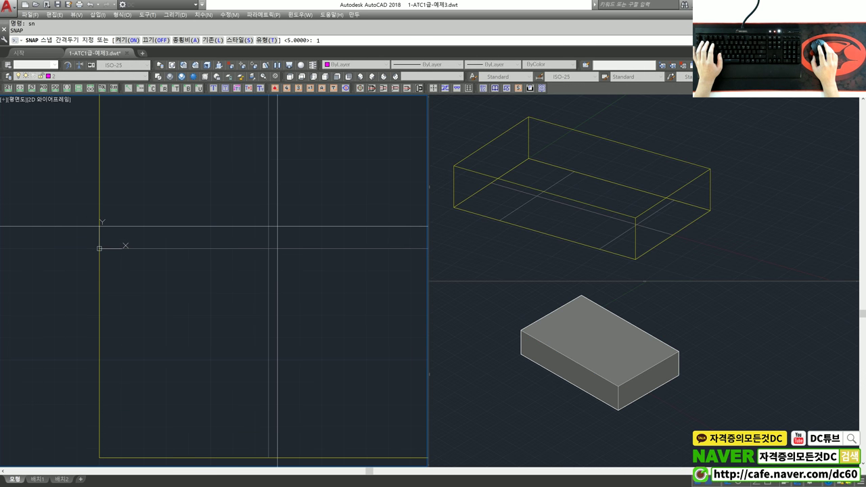
{"action": "key", "text": "Return"}
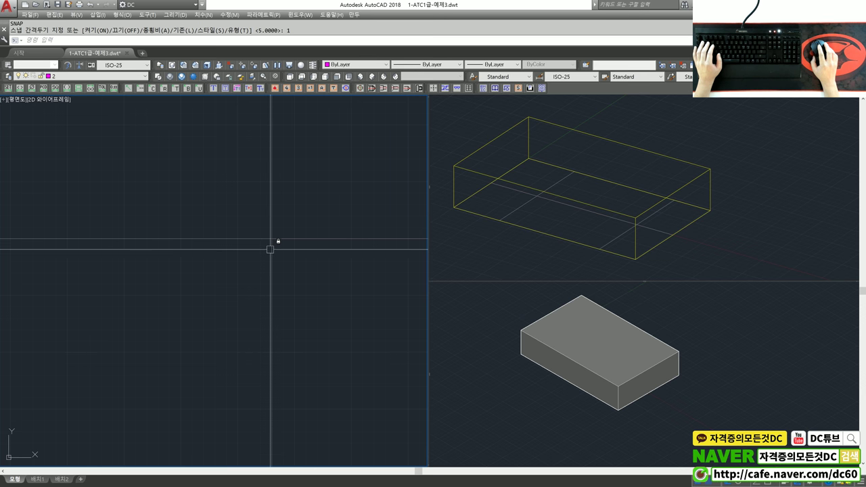
Step: Draw a circle centred on the line intersection on the box's top
{"action": "type", "text": "c"}
{"action": "key", "text": "Return"}
{"action": "scroll", "coordinate": [246, 245], "scroll_direction": "down", "scroll_amount": 2}
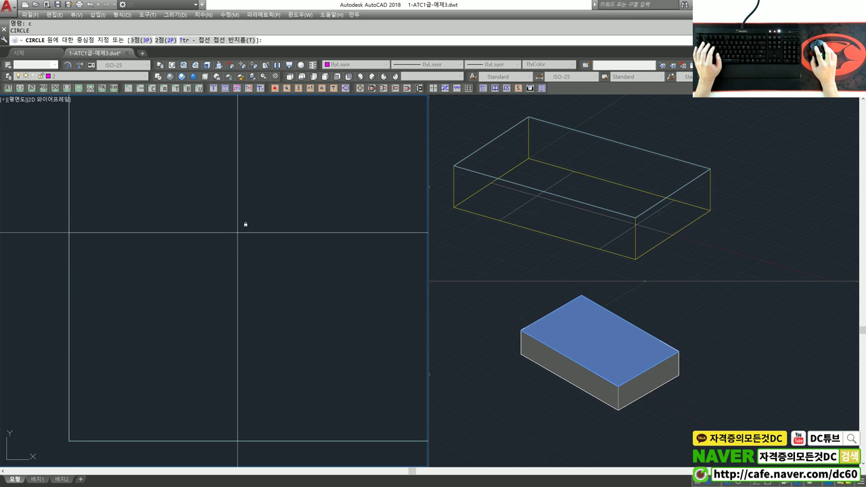
{"action": "left_click", "coordinate": [237, 232]}
{"action": "key", "text": "Return"}
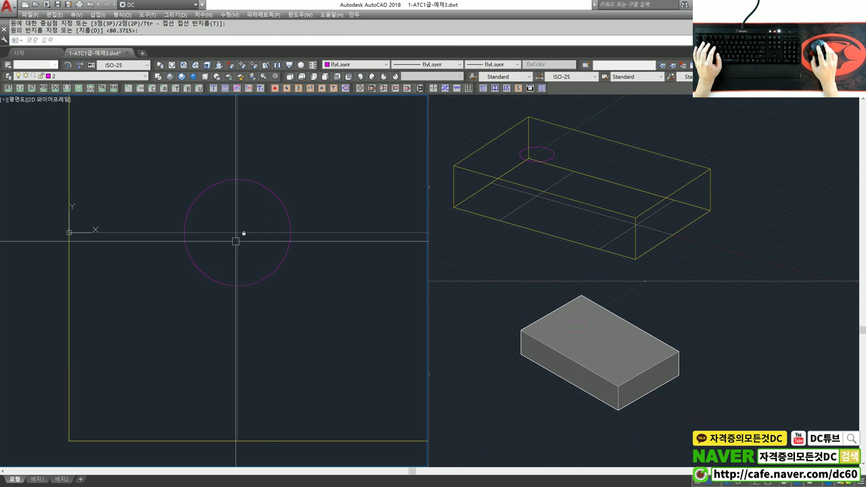
{"action": "type", "text": "c"}
{"action": "key", "text": "Return"}
{"action": "key", "text": "Escape"}
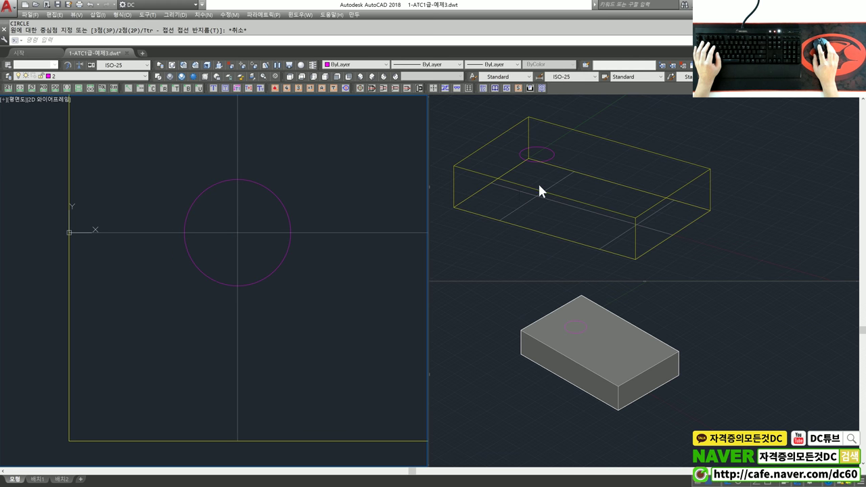
{"action": "scroll", "coordinate": [278, 239], "scroll_direction": "down", "scroll_amount": 2}
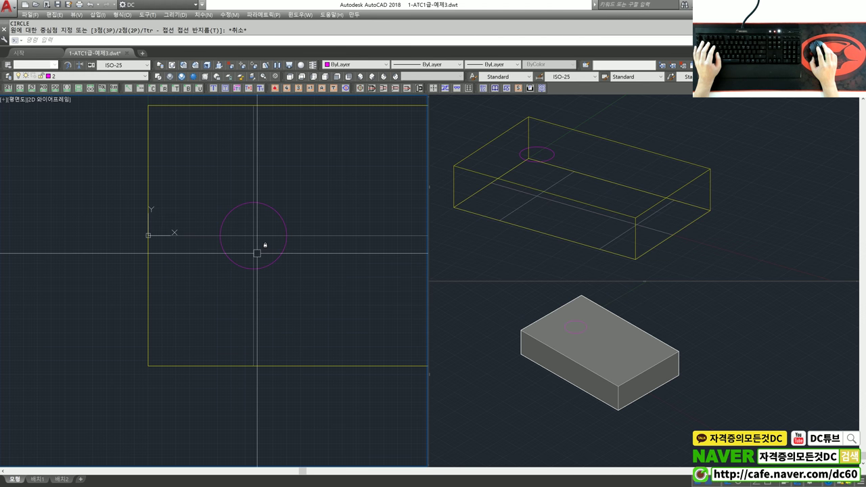
{"action": "scroll", "coordinate": [258, 237], "scroll_direction": "up", "scroll_amount": 1}
{"action": "scroll", "coordinate": [257, 237], "scroll_direction": "down", "scroll_amount": 2}
{"action": "scroll", "coordinate": [320, 257], "scroll_direction": "up", "scroll_amount": 4}
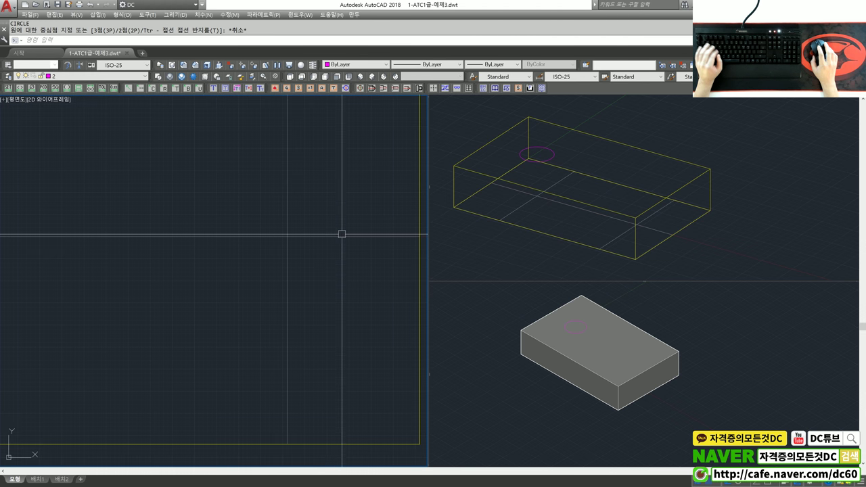
Step: Draw a second circle right of the first, centred on its line intersection
{"action": "key", "text": "space"}
{"action": "left_click", "coordinate": [287, 236]}
{"action": "left_click", "coordinate": [326, 285]}
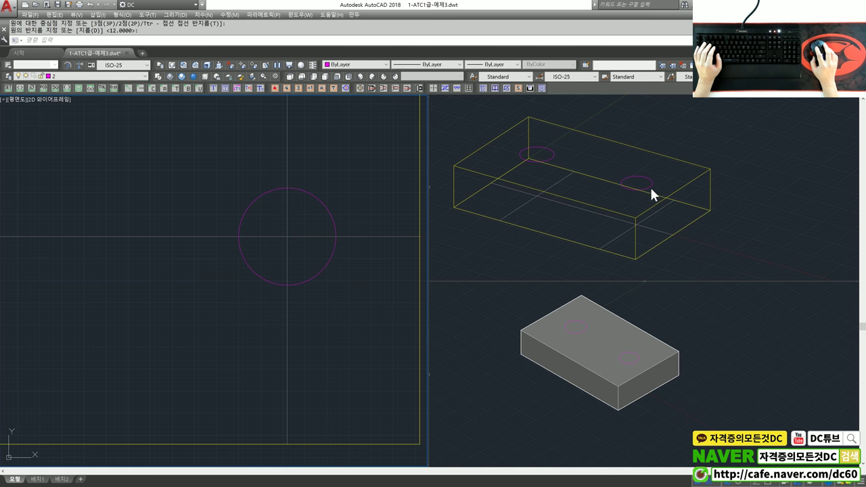
{"action": "left_click", "coordinate": [655, 190]}
{"action": "left_click", "coordinate": [323, 254]}
Step: Turn off object snap (F3) and dynamic UCS (F6), then centre a larger circle on the second
{"action": "key", "text": "space"}
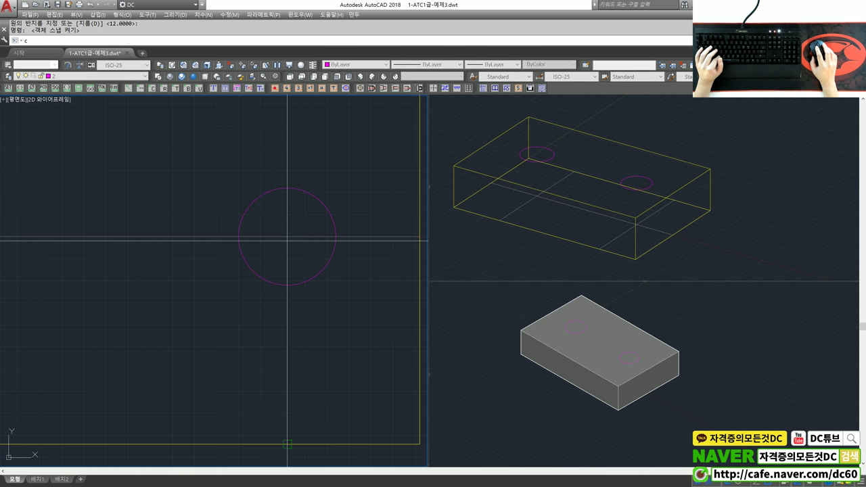
{"action": "left_click", "coordinate": [287, 236]}
{"action": "key", "text": "Escape"}
{"action": "key", "text": "space"}
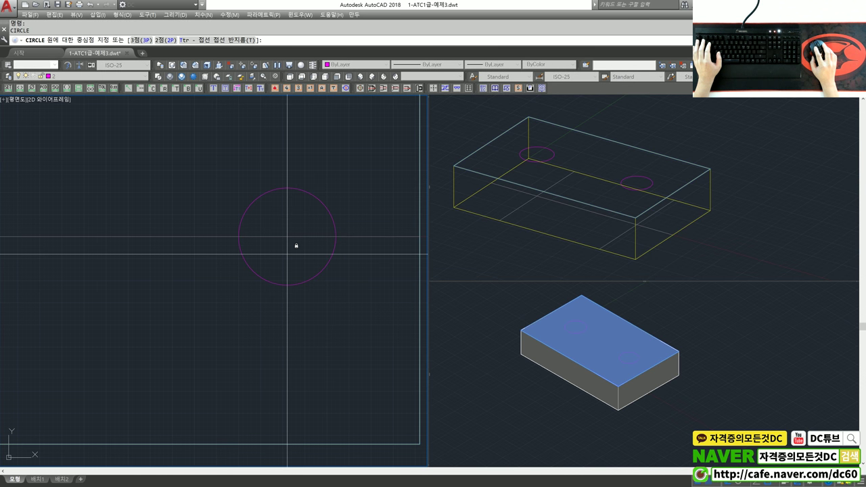
{"action": "left_click", "coordinate": [287, 237]}
{"action": "key", "text": "Escape"}
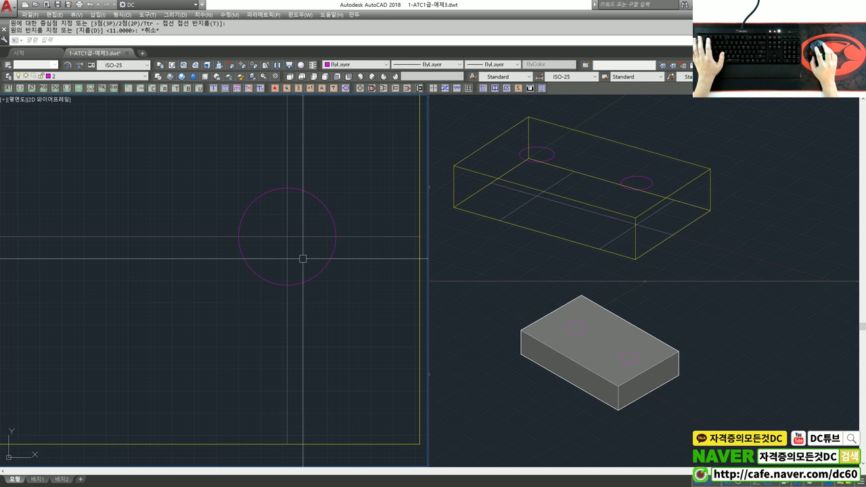
{"action": "type", "text": "c"}
{"action": "key", "text": "space"}
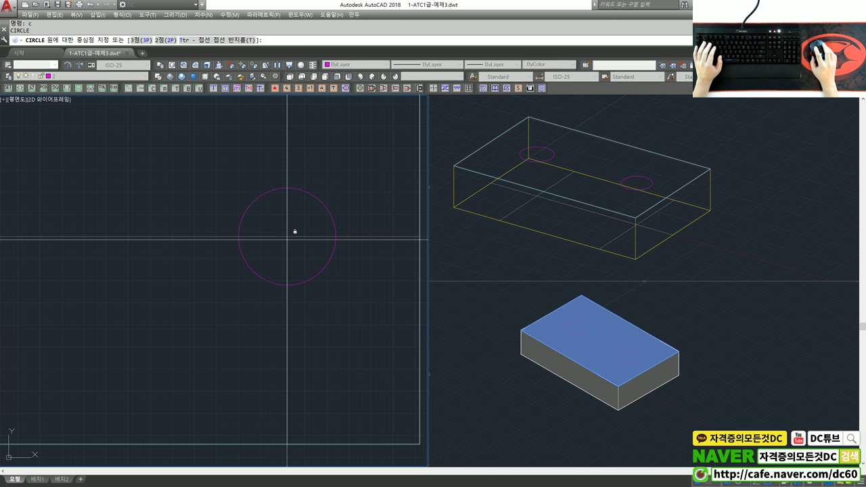
{"action": "key", "text": "F3"}
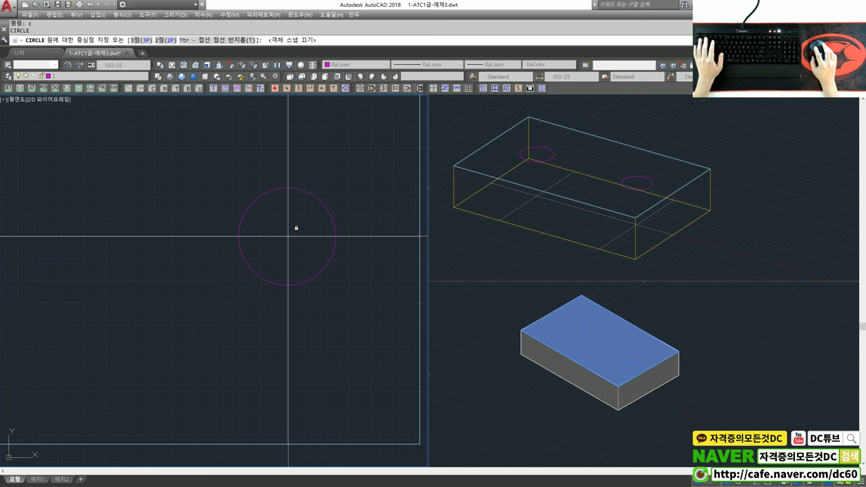
{"action": "key", "text": "F6"}
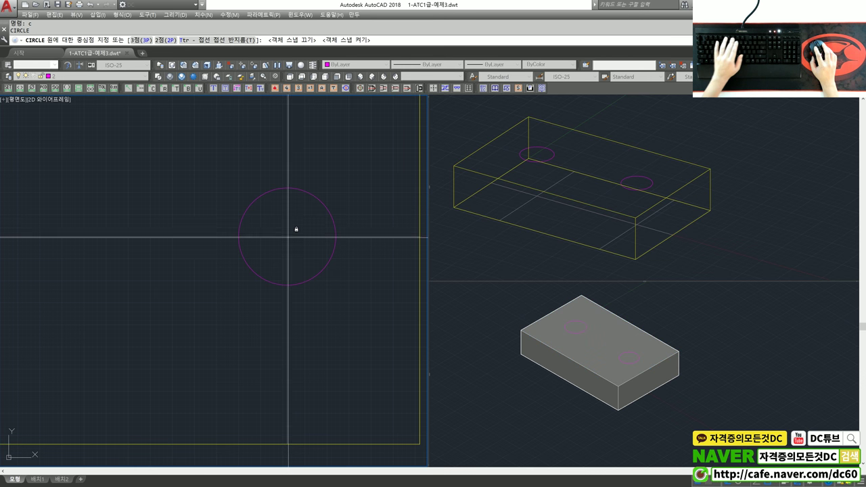
{"action": "left_click", "coordinate": [287, 236]}
{"action": "left_click", "coordinate": [640, 250]}
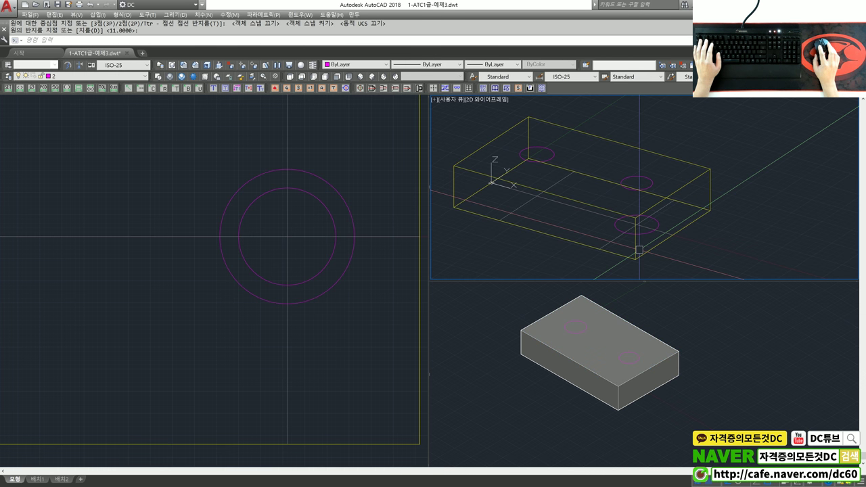
Step: Zoom, pan and orbit the 3D wireframe view to inspect the circles on the box
{"action": "scroll", "coordinate": [645, 240], "scroll_direction": "up", "scroll_amount": 2}
{"action": "scroll", "coordinate": [641, 238], "scroll_direction": "down", "scroll_amount": 3}
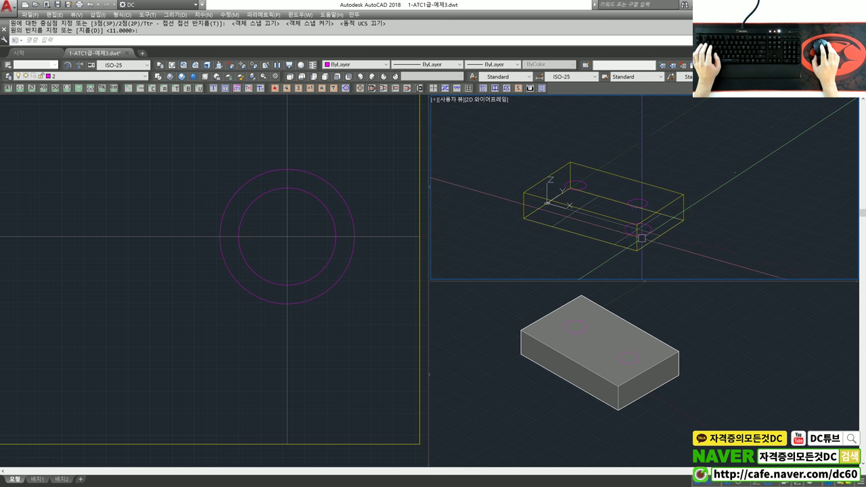
{"action": "scroll", "coordinate": [583, 229], "scroll_direction": "up", "scroll_amount": 2}
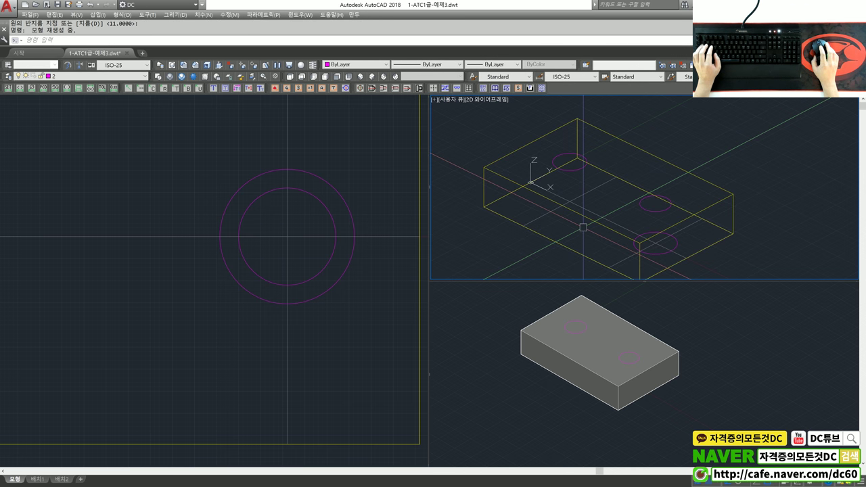
{"action": "middle_click_drag", "start_coordinate": [603, 233], "coordinate": [598, 222]}
{"action": "scroll", "coordinate": [605, 225], "scroll_direction": "up", "scroll_amount": 3}
{"action": "scroll", "coordinate": [610, 221], "scroll_direction": "down", "scroll_amount": 3}
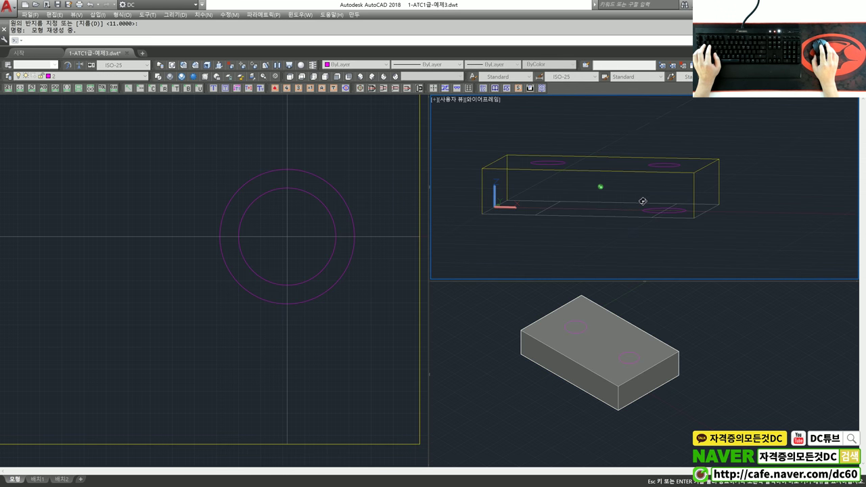
{"action": "scroll", "coordinate": [612, 210], "scroll_direction": "up", "scroll_amount": 2}
{"action": "scroll", "coordinate": [586, 196], "scroll_direction": "up", "scroll_amount": 2}
{"action": "scroll", "coordinate": [595, 194], "scroll_direction": "down", "scroll_amount": 1}
{"action": "middle_click_drag", "start_coordinate": [636, 184], "coordinate": [590, 187], "text": "shift"}
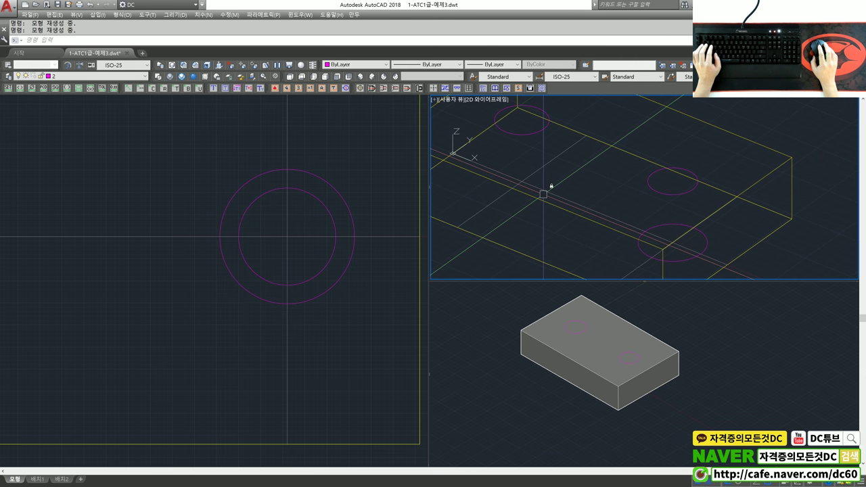
Step: Return to the plan view, zoom out to the whole box and start ERASE
{"action": "left_click", "coordinate": [309, 253]}
{"action": "scroll", "coordinate": [286, 241], "scroll_direction": "down", "scroll_amount": 2}
{"action": "scroll", "coordinate": [358, 272], "scroll_direction": "up", "scroll_amount": 1}
{"action": "scroll", "coordinate": [358, 272], "scroll_direction": "down", "scroll_amount": 1}
{"action": "scroll", "coordinate": [314, 268], "scroll_direction": "up", "scroll_amount": 1}
{"action": "type", "text": "e"}
{"action": "key", "text": "Return"}
Step: Erase the right circles with a crossing selection, then erase the remaining left circle
{"action": "left_click", "coordinate": [379, 286]}
{"action": "left_click", "coordinate": [344, 262]}
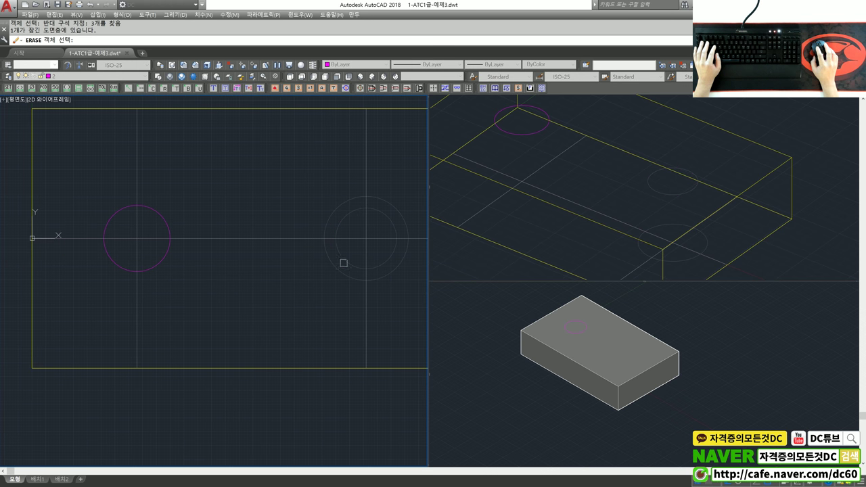
{"action": "key", "text": "Return"}
{"action": "type", "text": "e"}
{"action": "left_click", "coordinate": [169, 250]}
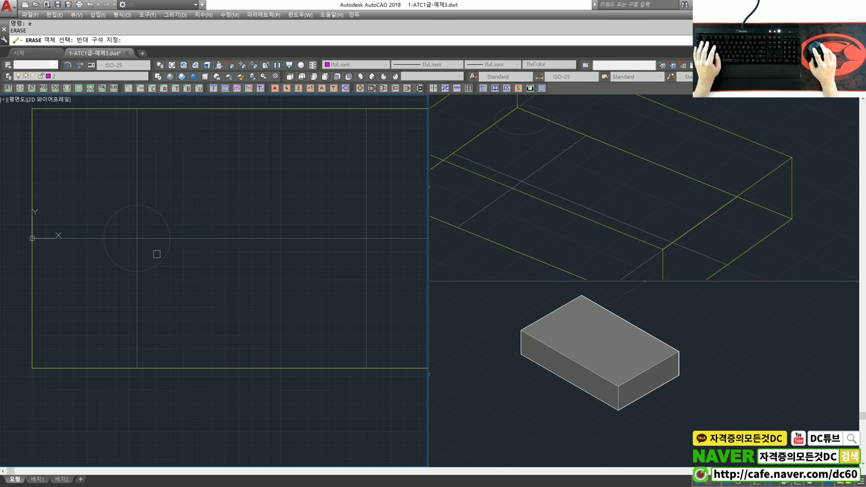
{"action": "key", "text": "Return"}
Step: Re-centre the plan and 3D views on the plain box, then dismiss the 3ds Max welcome screen
{"action": "scroll", "coordinate": [185, 265], "scroll_direction": "down", "scroll_amount": 2}
{"action": "scroll", "coordinate": [185, 265], "scroll_direction": "up", "scroll_amount": 2}
{"action": "middle_click_drag", "start_coordinate": [218, 259], "coordinate": [194, 267]}
{"action": "scroll", "coordinate": [194, 267], "scroll_direction": "down", "scroll_amount": 2}
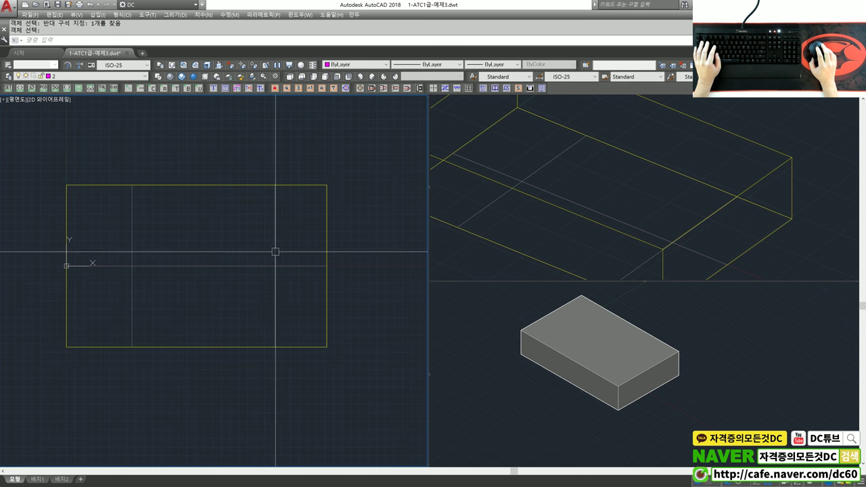
{"action": "left_click", "coordinate": [542, 228]}
{"action": "middle_click_drag", "start_coordinate": [787, 112], "coordinate": [804, 121]}
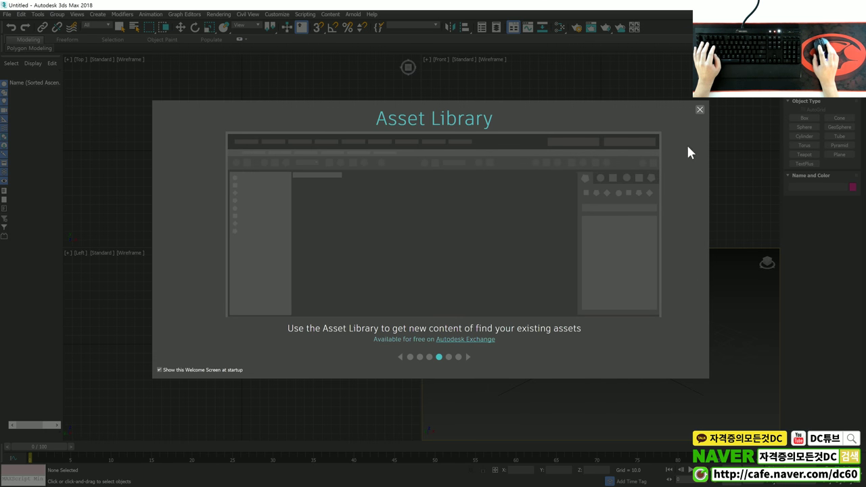
{"action": "left_click", "coordinate": [700, 110]}
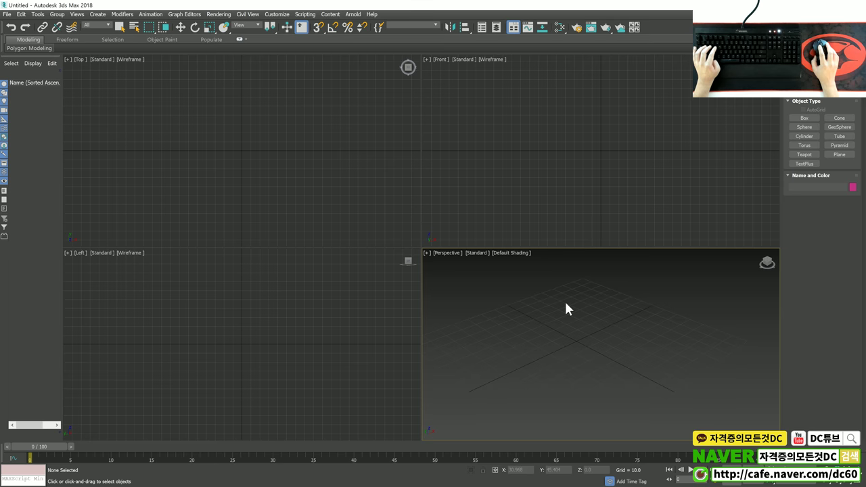
Step: Maximize the Perspective view and build joined boxes extending from the first box
{"action": "key", "text": "alt+w"}
{"action": "left_click", "coordinate": [804, 118]}
{"action": "left_click_drag", "start_coordinate": [471, 197], "coordinate": [467, 264]}
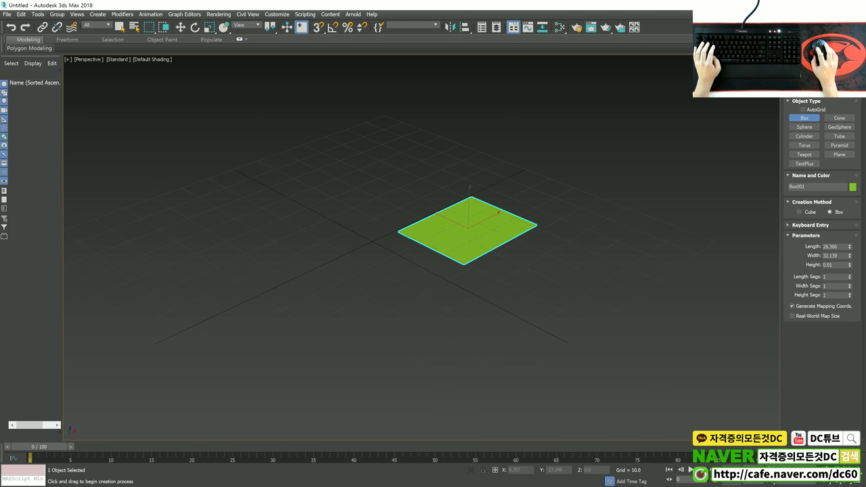
{"action": "left_click", "coordinate": [452, 234]}
{"action": "left_click_drag", "start_coordinate": [416, 192], "coordinate": [453, 193]}
{"action": "right_click", "coordinate": [467, 183]}
{"action": "mouse_move", "coordinate": [467, 179]}
{"action": "left_mouse_down"}
{"action": "mouse_move", "coordinate": [490, 216]}
{"action": "mouse_move", "coordinate": [547, 213]}
{"action": "left_mouse_up"}
{"action": "left_click", "coordinate": [531, 203]}
{"action": "left_click", "coordinate": [531, 172]}
Step: Create a large teapot beside the boxes and place small teapots on its surface
{"action": "left_click", "coordinate": [805, 155]}
{"action": "left_click_drag", "start_coordinate": [277, 218], "coordinate": [352, 230]}
{"action": "left_click_drag", "start_coordinate": [297, 188], "coordinate": [306, 191]}
{"action": "left_click_drag", "start_coordinate": [213, 183], "coordinate": [277, 169]}
{"action": "left_click_drag", "start_coordinate": [335, 150], "coordinate": [342, 153]}
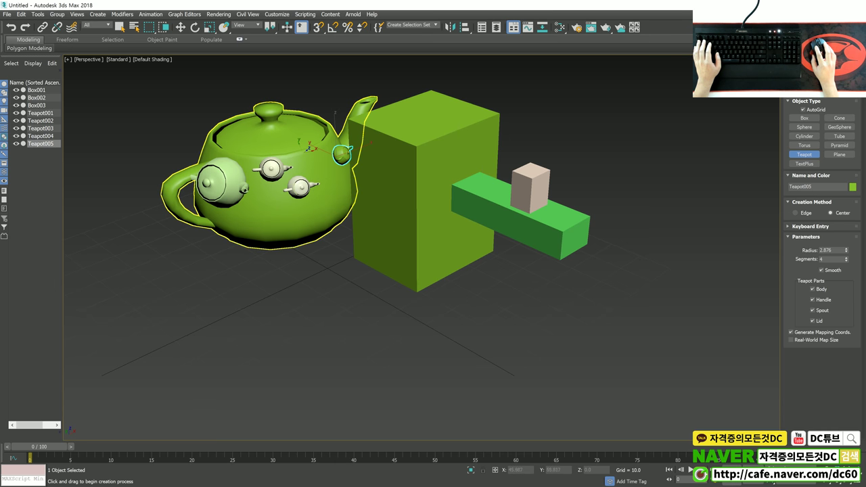
{"action": "scroll", "coordinate": [264, 125], "scroll_direction": "up", "scroll_amount": 3}
{"action": "right_click", "coordinate": [401, 322]}
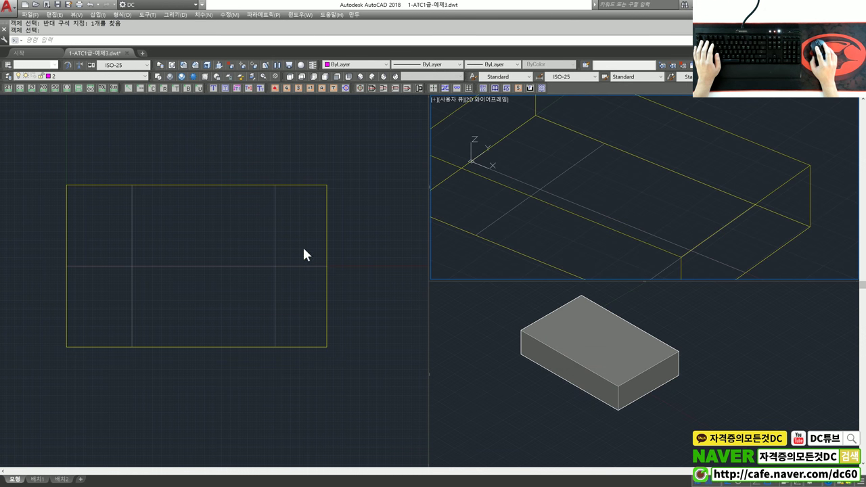
{"action": "scroll", "coordinate": [245, 279], "scroll_direction": "up", "scroll_amount": 2}
{"action": "scroll", "coordinate": [210, 277], "scroll_direction": "down", "scroll_amount": 2}
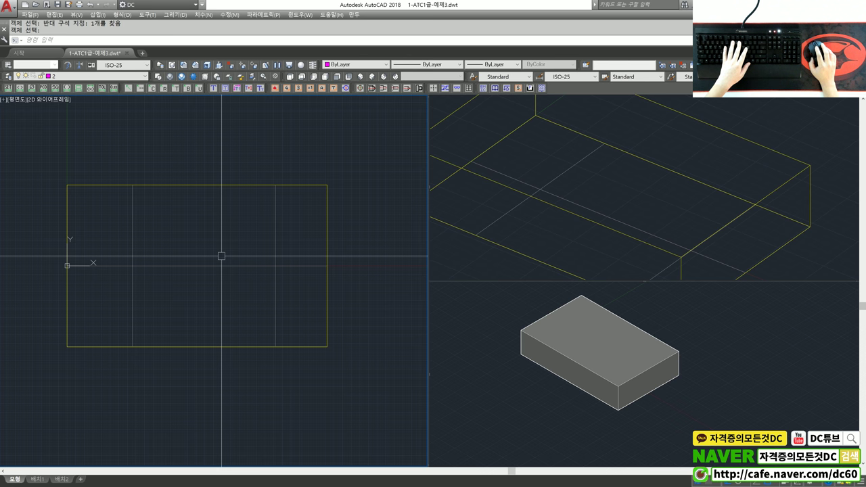
{"action": "scroll", "coordinate": [213, 258], "scroll_direction": "up", "scroll_amount": 1}
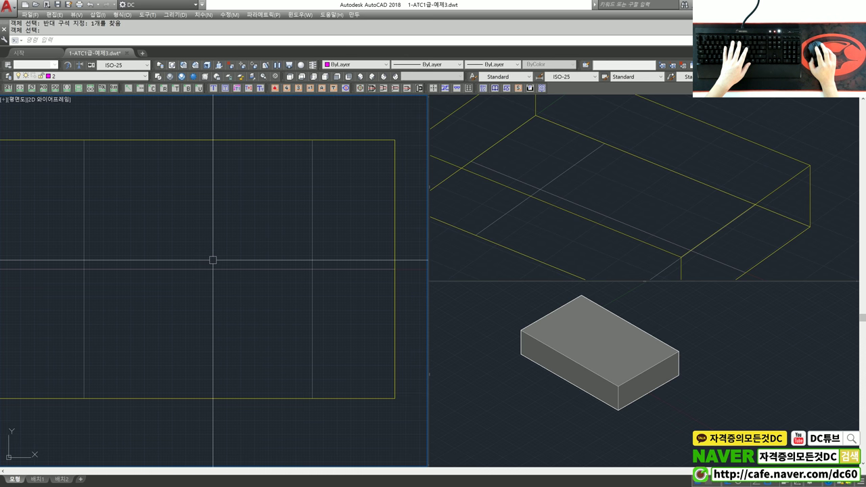
{"action": "scroll", "coordinate": [213, 260], "scroll_direction": "down", "scroll_amount": 1}
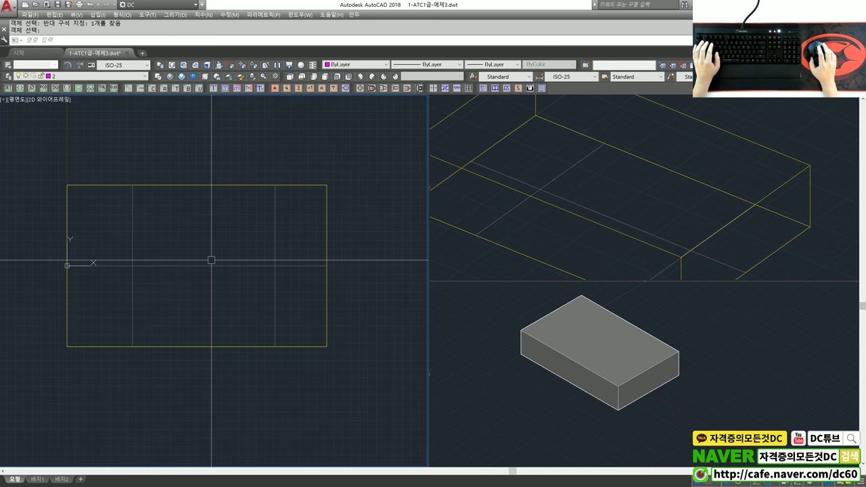
{"action": "middle_click_drag", "start_coordinate": [215, 257], "coordinate": [224, 254]}
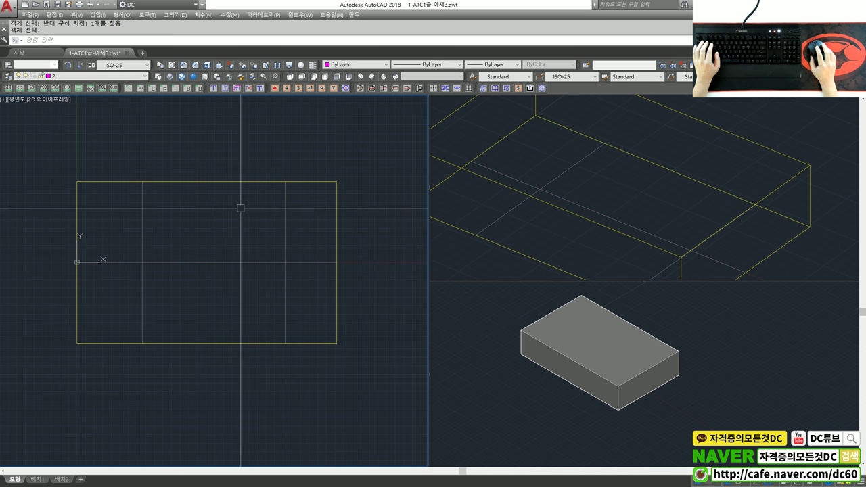